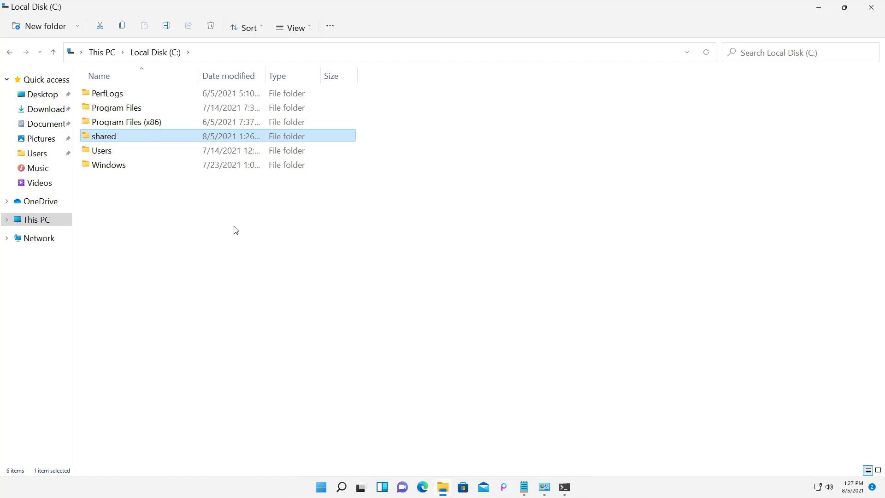
Tick 'Encrypt contents to secure data' in the shared folder's advanced attributes.
{"action": "right_click", "coordinate": [123, 136]}
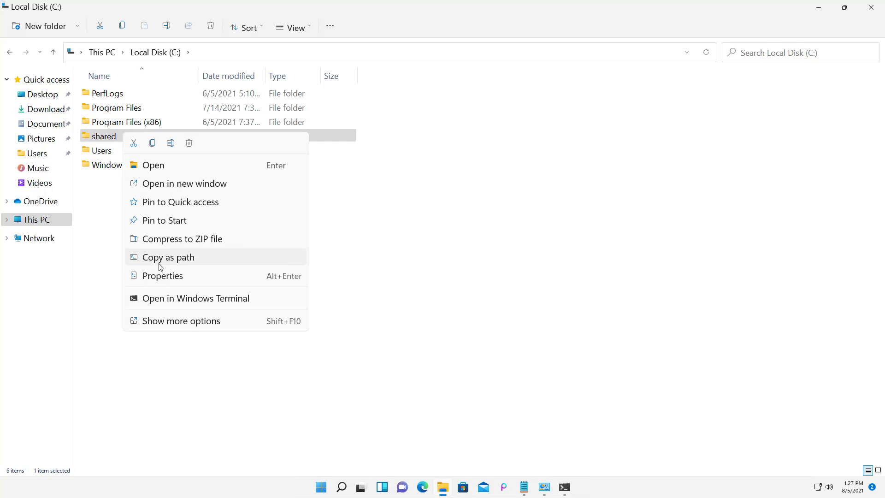
{"action": "left_click", "coordinate": [154, 276]}
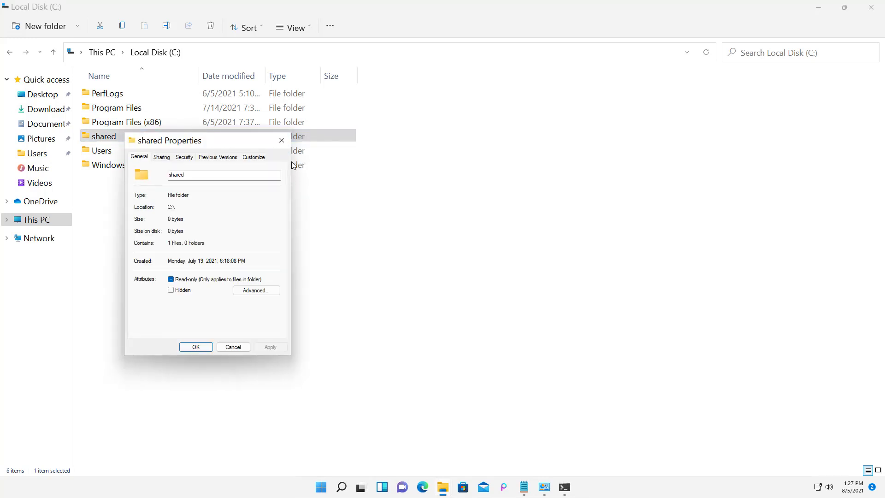
{"action": "left_click_drag", "start_coordinate": [283, 142], "coordinate": [381, 113]}
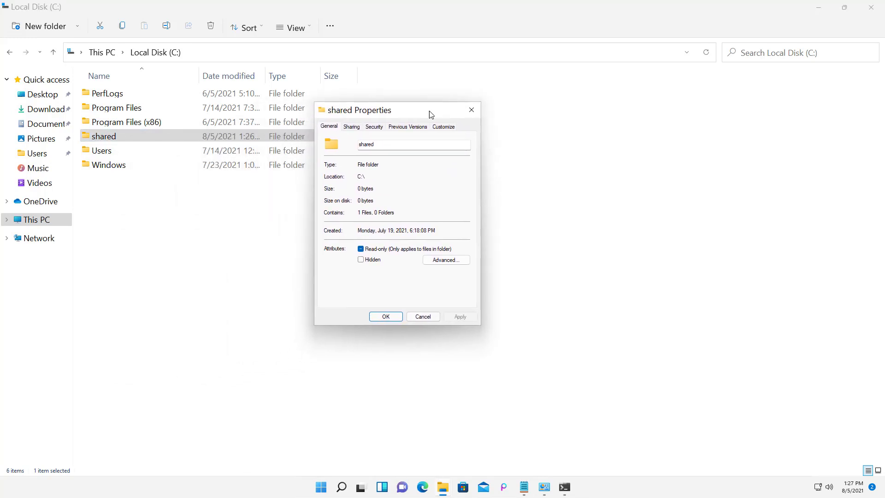
{"action": "left_click", "coordinate": [447, 261]}
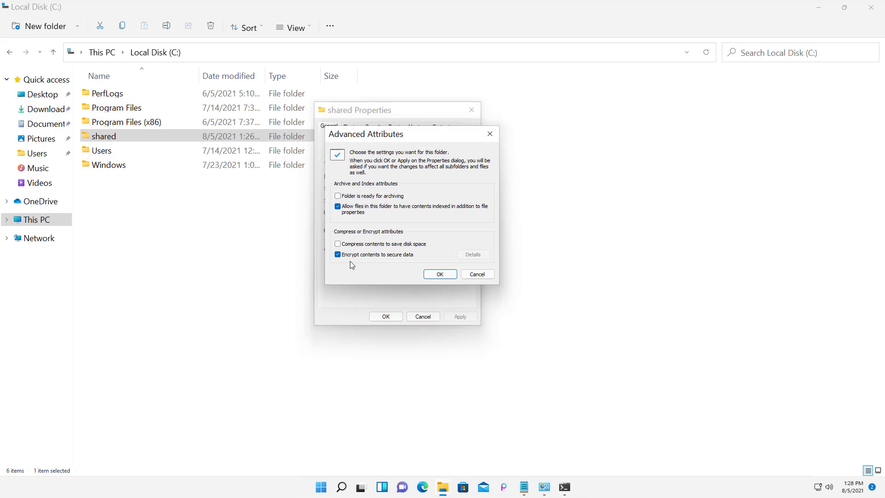
{"action": "left_click", "coordinate": [440, 274]}
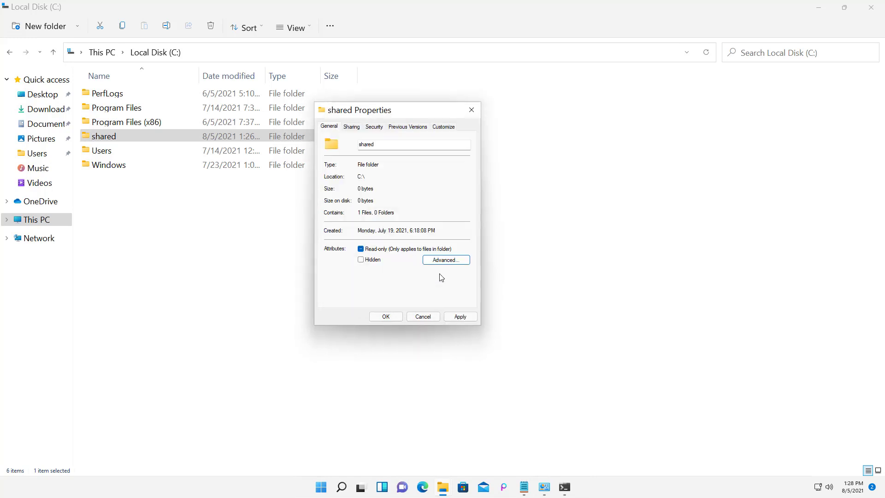
Apply the encryption to the folder, subfolders and files, then close Properties.
{"action": "left_click", "coordinate": [461, 316]}
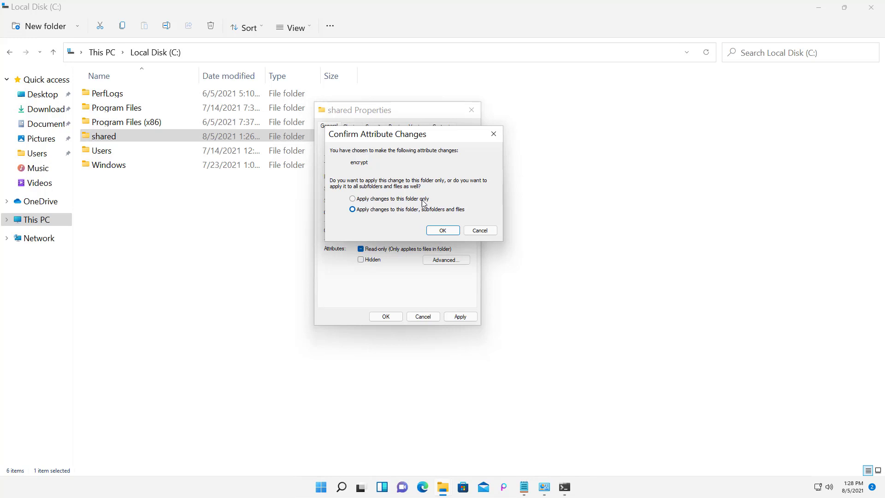
{"action": "left_click", "coordinate": [443, 230]}
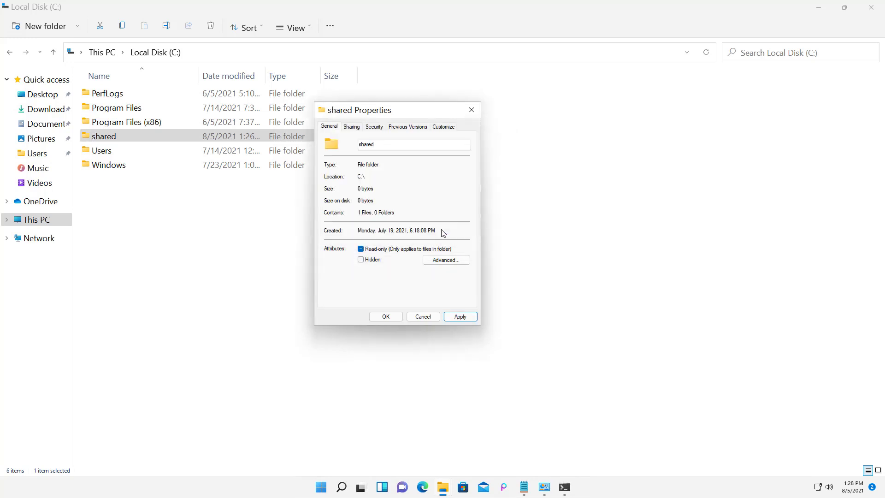
{"action": "left_click", "coordinate": [384, 317]}
{"action": "left_click", "coordinate": [186, 226]}
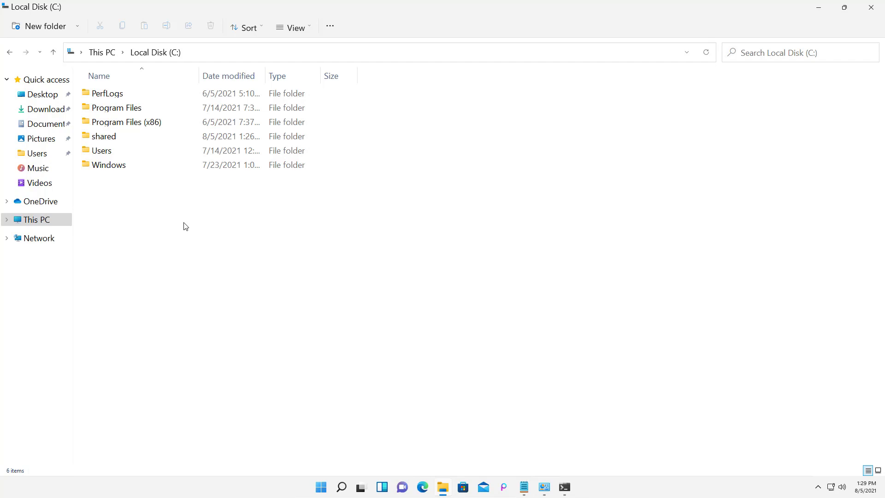
{"action": "left_click", "coordinate": [114, 137]}
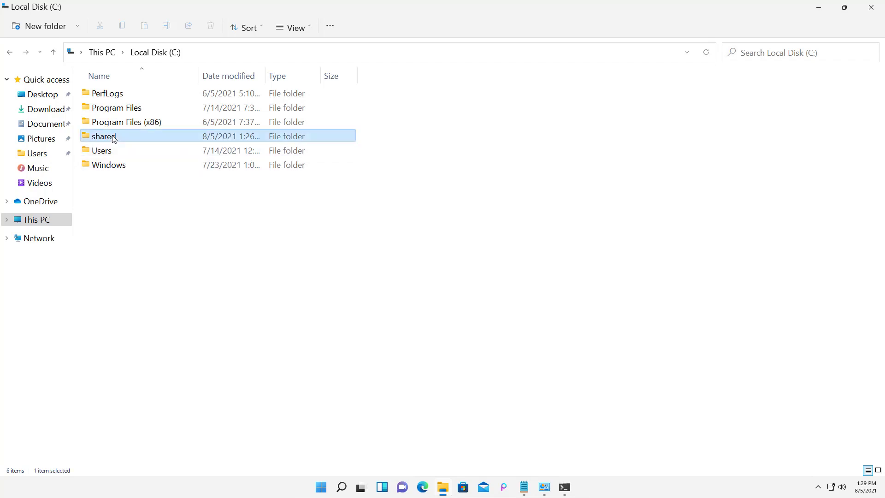
{"action": "right_click", "coordinate": [114, 138]}
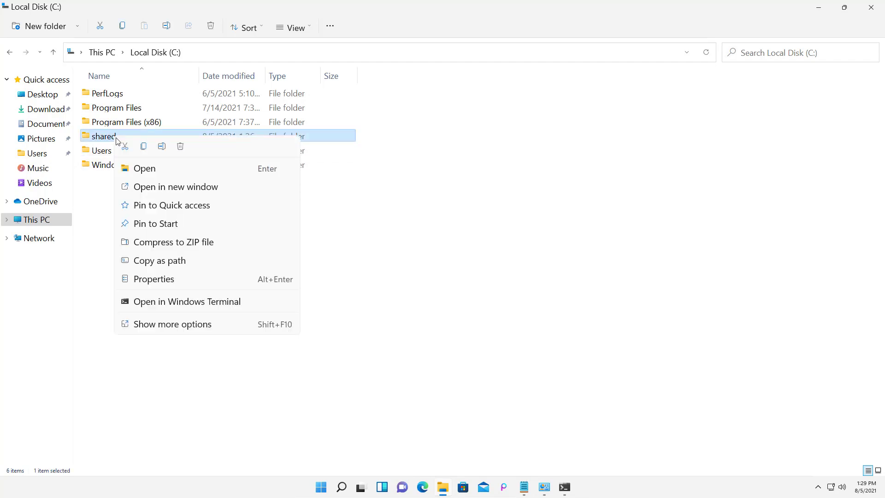
{"action": "left_click", "coordinate": [151, 280]}
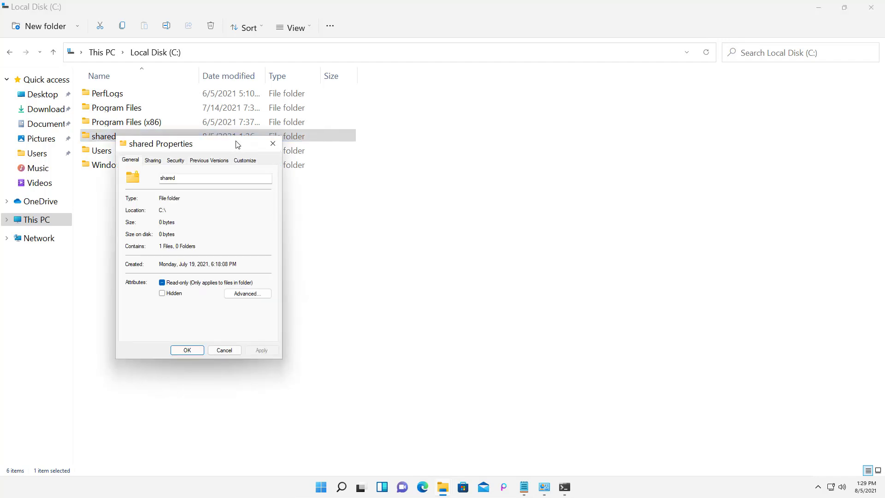
{"action": "left_click_drag", "start_coordinate": [236, 142], "coordinate": [443, 111]}
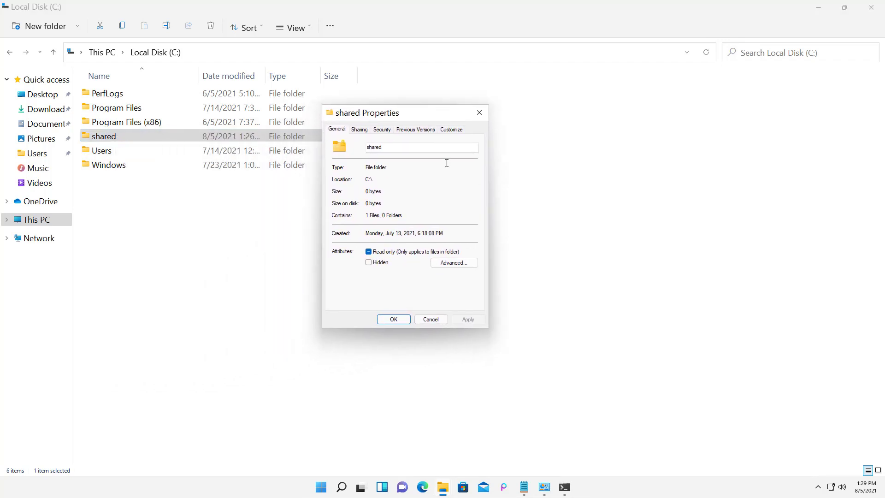
{"action": "left_click", "coordinate": [448, 264]}
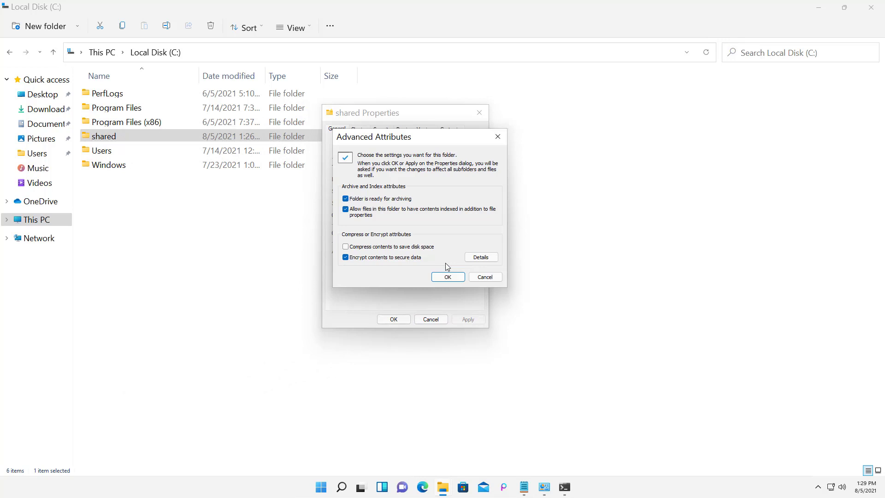
{"action": "left_click", "coordinate": [480, 260]}
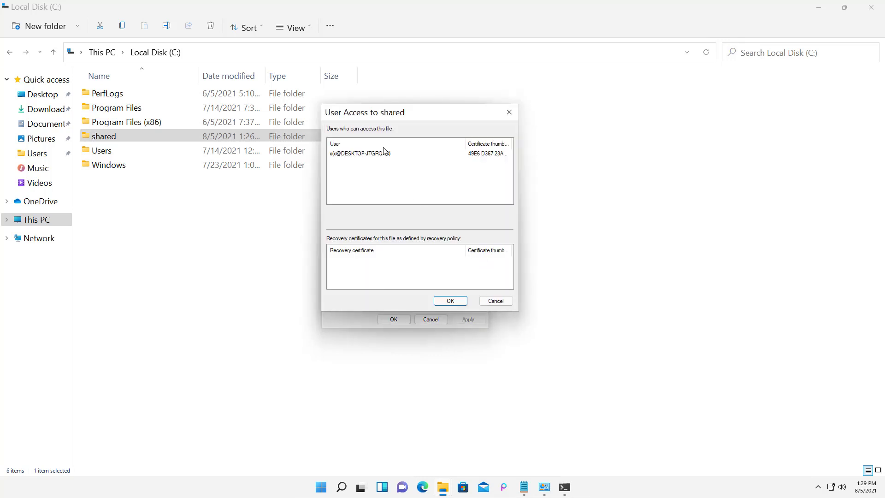
{"action": "left_click", "coordinate": [383, 154]}
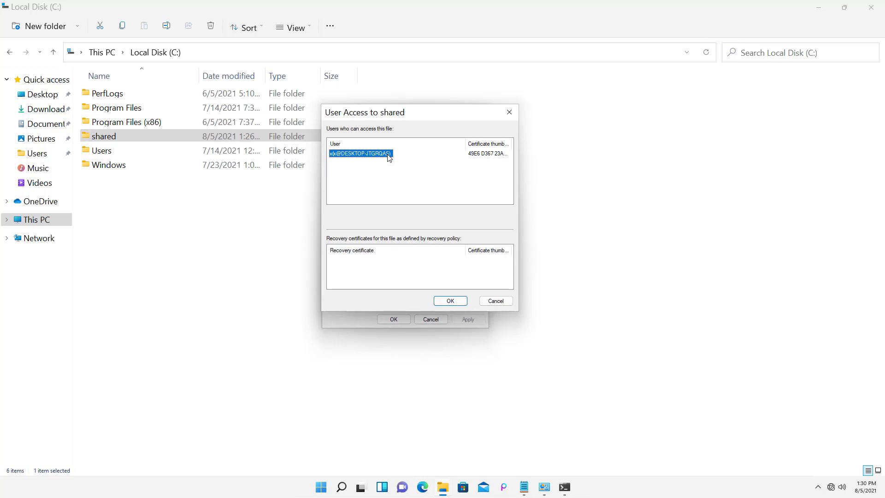
{"action": "left_click", "coordinate": [450, 301]}
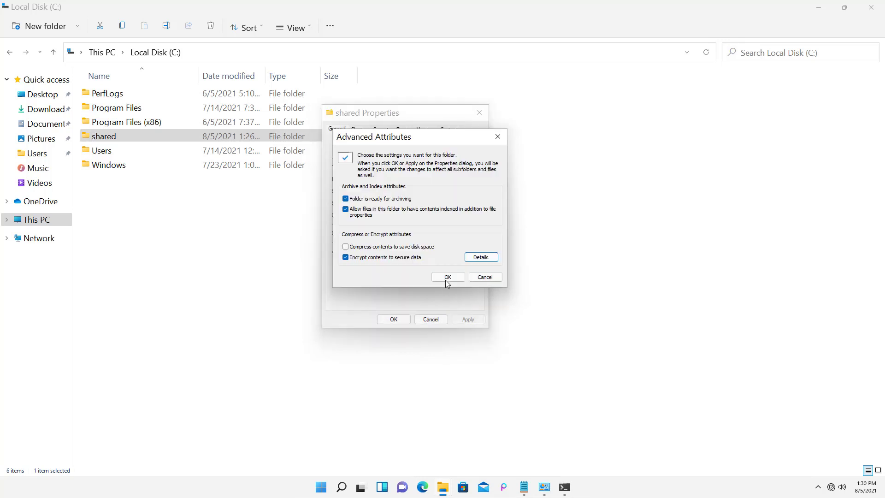
{"action": "left_click", "coordinate": [448, 277]}
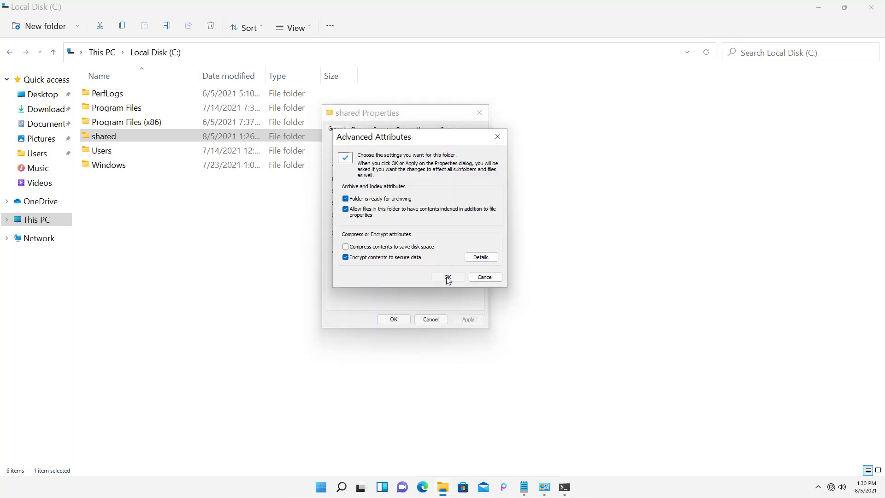
Close the folder's Properties and search Windows for the certificate tools.
{"action": "left_click", "coordinate": [392, 320]}
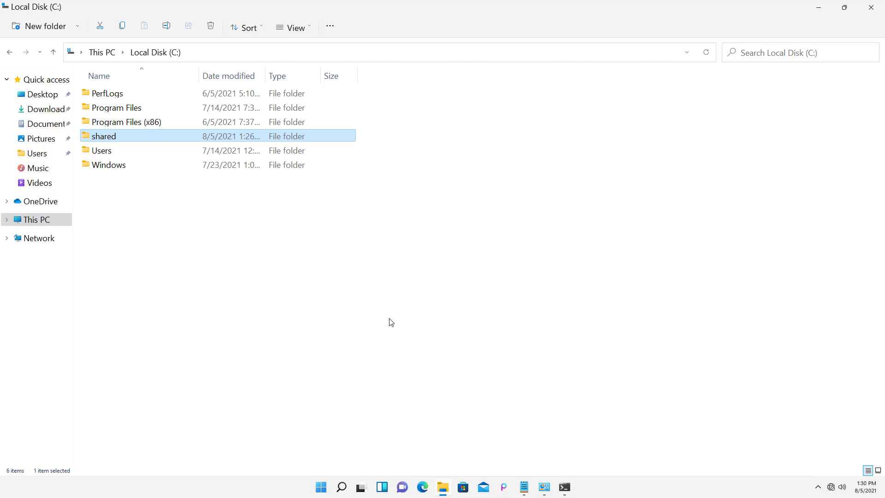
{"action": "left_click", "coordinate": [341, 487]}
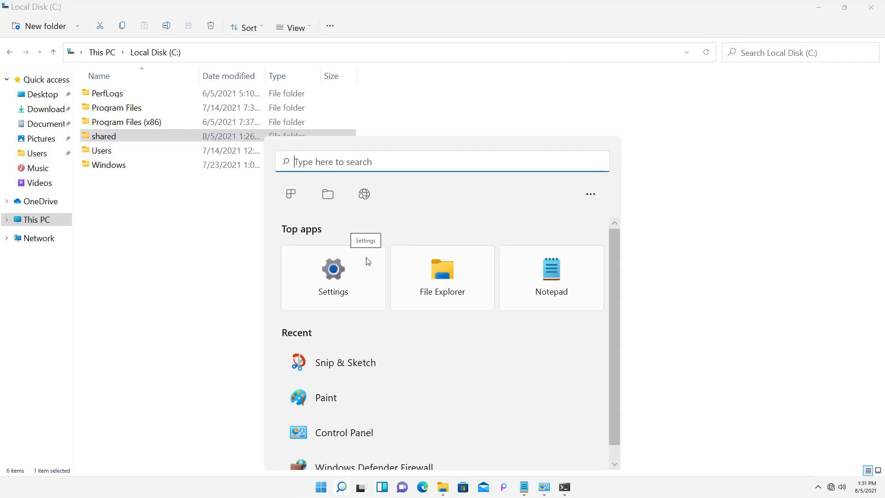
{"action": "type", "text": "certifivc"}
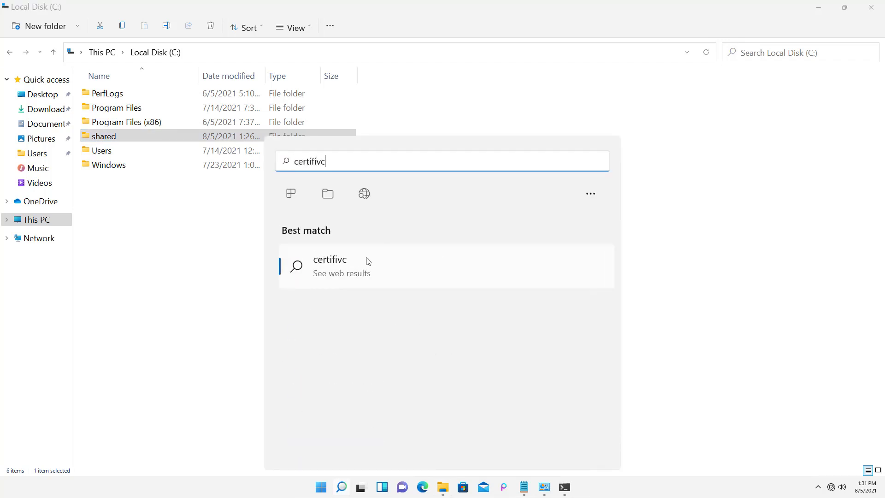
{"action": "key", "text": "BackSpace"}
{"action": "key", "text": "BackSpace"}
Launch Manage user certificates and select the Encrypting File System certificate under Personal > Certificates.
{"action": "type", "text": "cates"}
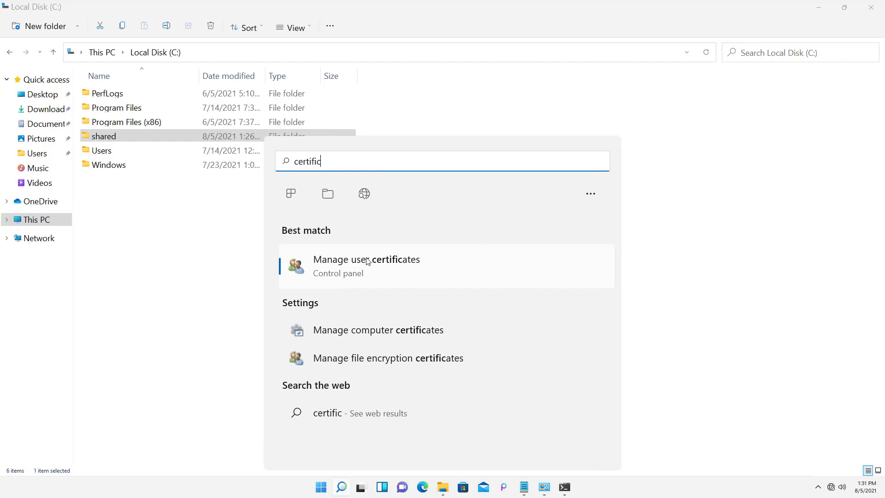
{"action": "left_click", "coordinate": [367, 260]}
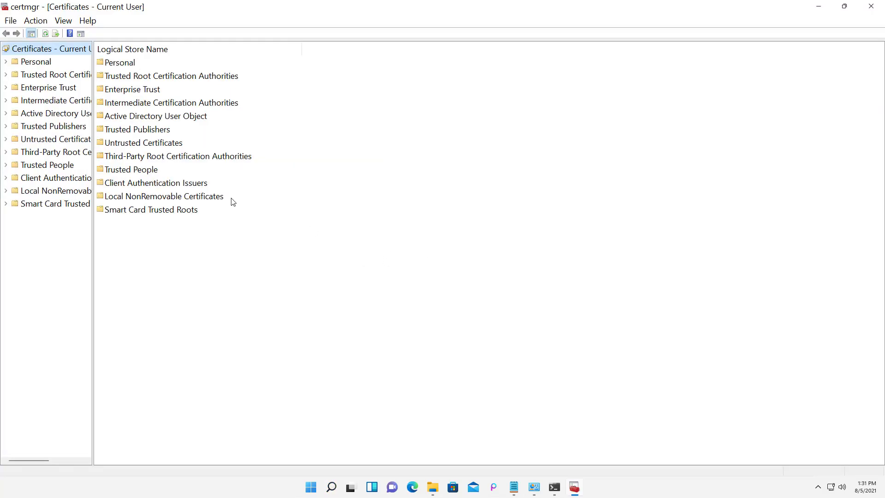
{"action": "left_click", "coordinate": [5, 61]}
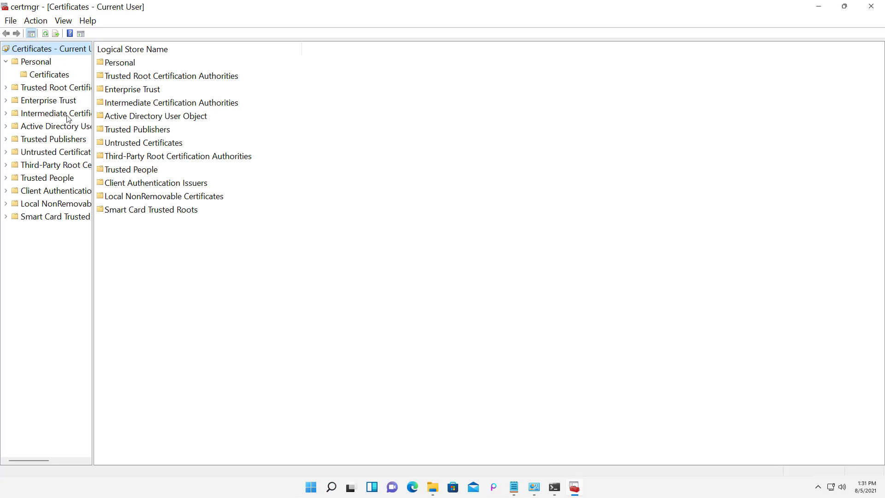
{"action": "left_click_drag", "start_coordinate": [129, 243], "coordinate": [211, 243]}
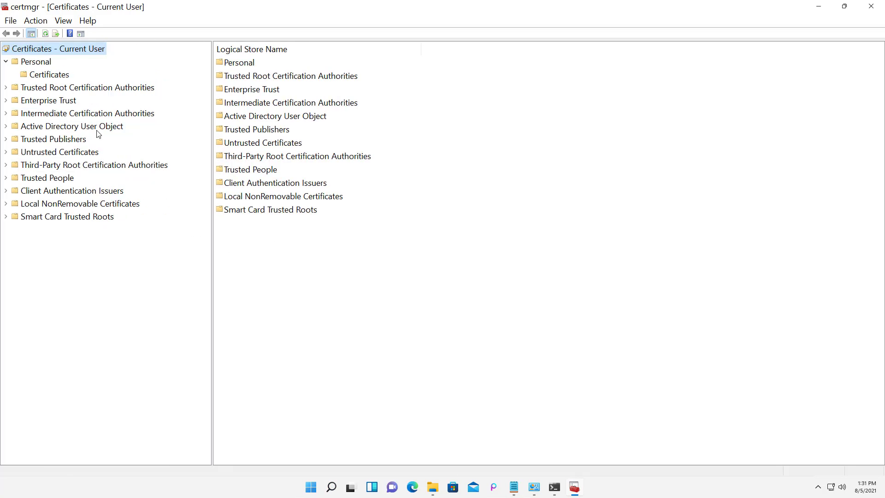
{"action": "left_click", "coordinate": [40, 75]}
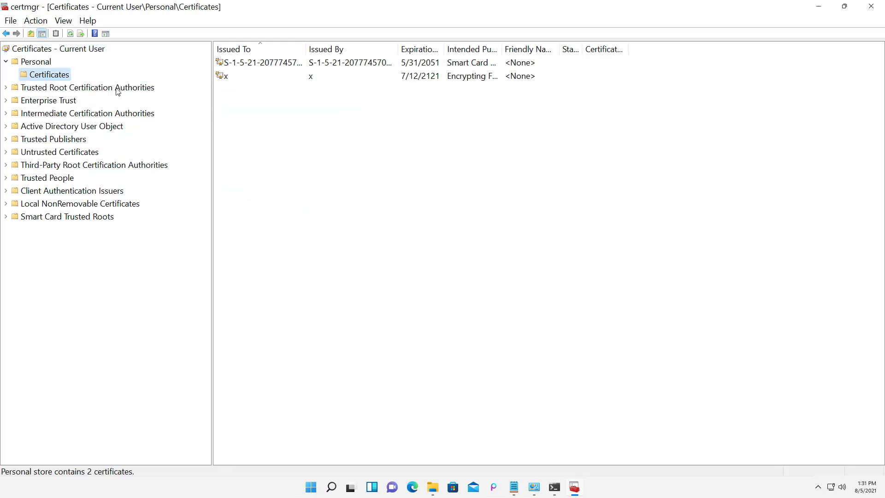
{"action": "left_click", "coordinate": [246, 77]}
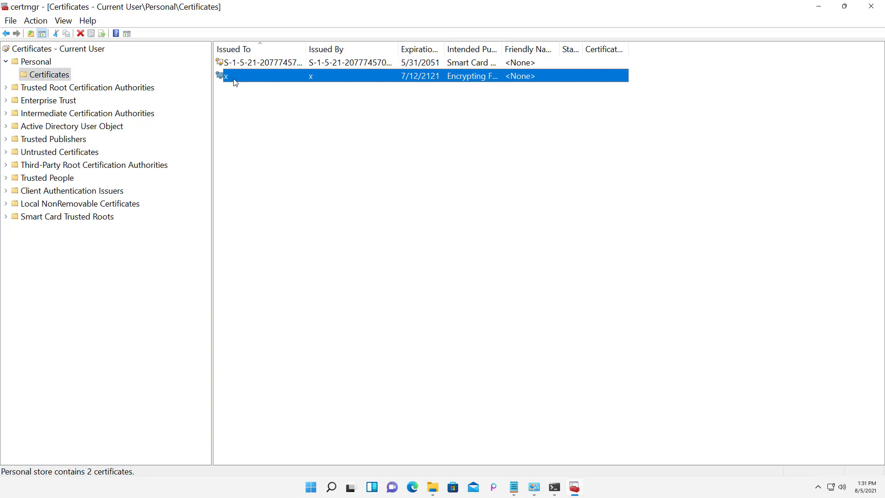
Start exporting the encryption certificate with its private key in PFX format.
{"action": "right_click", "coordinate": [268, 80]}
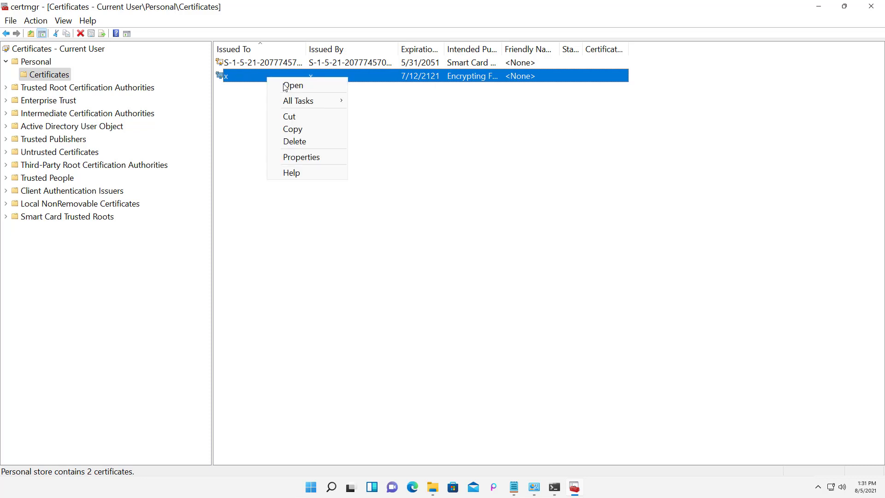
{"action": "mouse_move", "coordinate": [308, 105]}
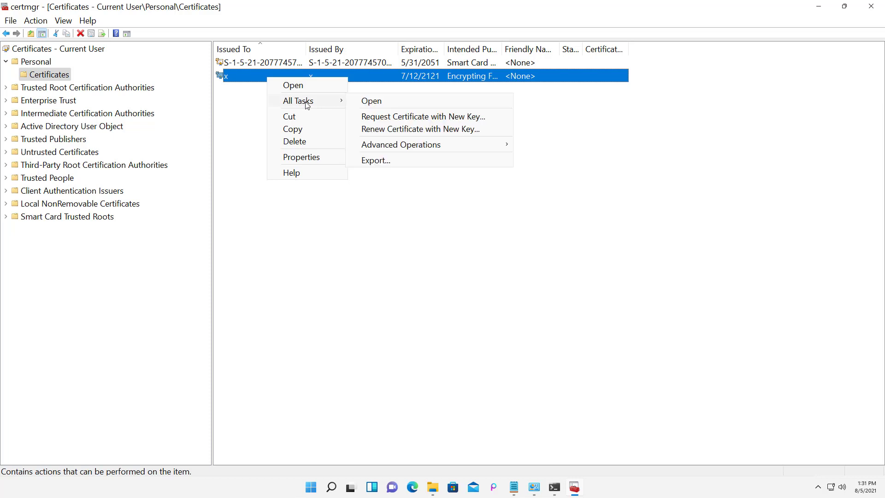
{"action": "left_click", "coordinate": [427, 165]}
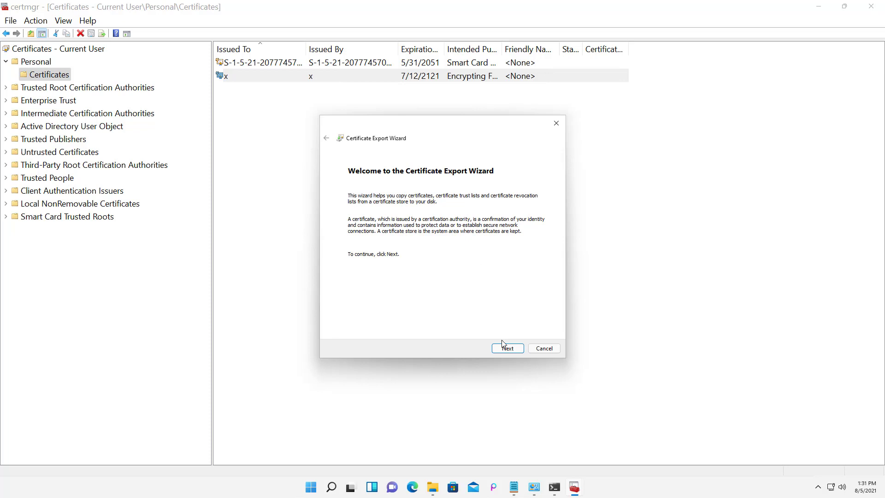
{"action": "left_click", "coordinate": [506, 350]}
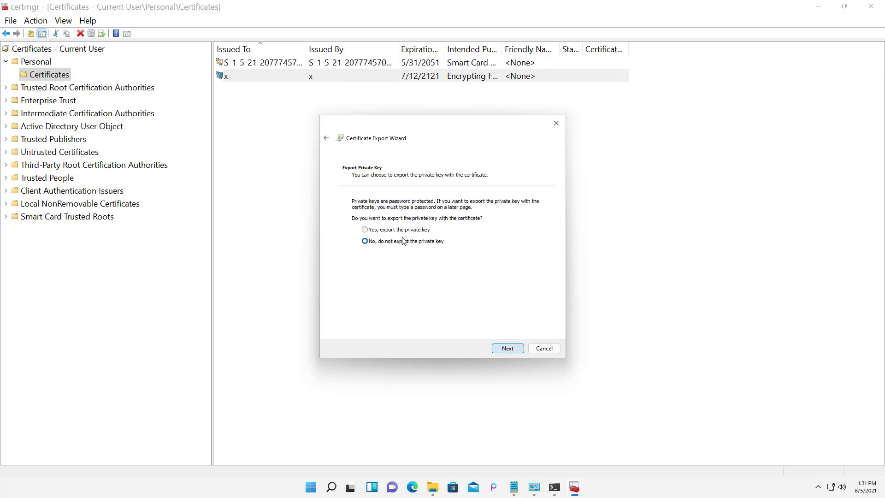
{"action": "left_click", "coordinate": [394, 230]}
{"action": "left_click", "coordinate": [510, 348]}
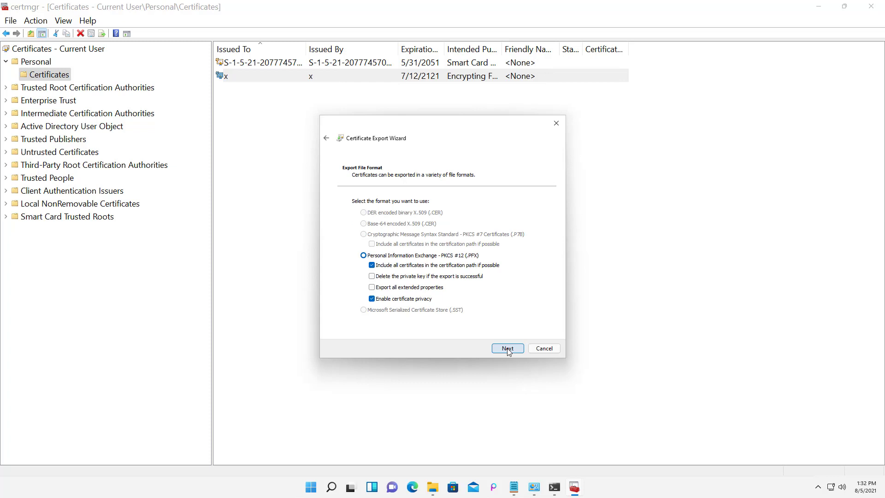
{"action": "left_click", "coordinate": [508, 349]}
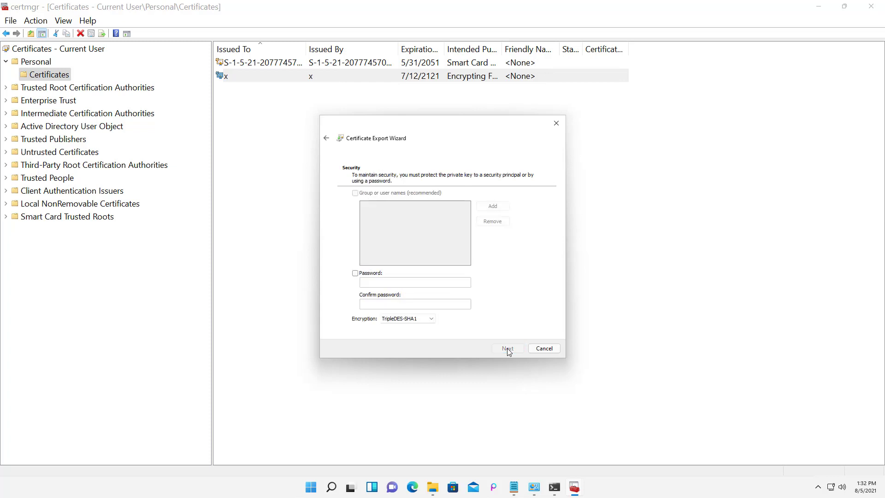
Protect the PFX export with a password, entered and confirmed.
{"action": "left_click", "coordinate": [355, 273]}
{"action": "left_click", "coordinate": [376, 283]}
{"action": "type", "text": "1234567"}
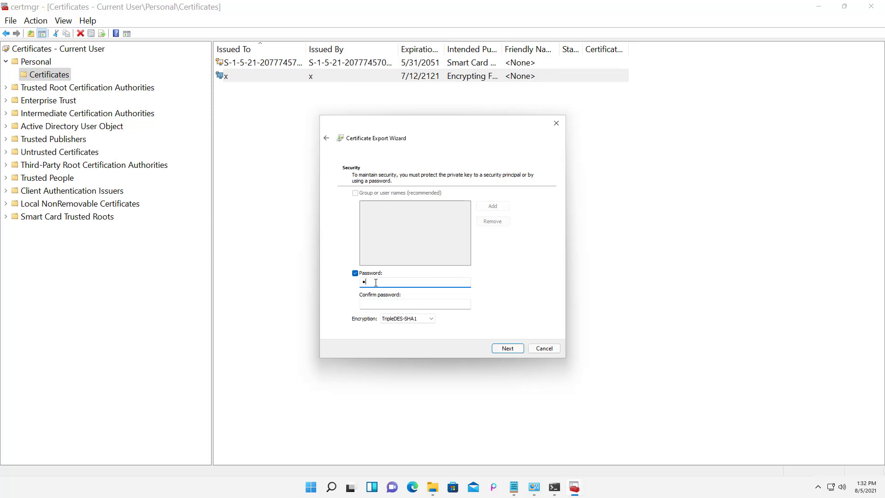
{"action": "key", "text": "Tab"}
{"action": "type", "text": "12345678"}
{"action": "left_click", "coordinate": [507, 349]}
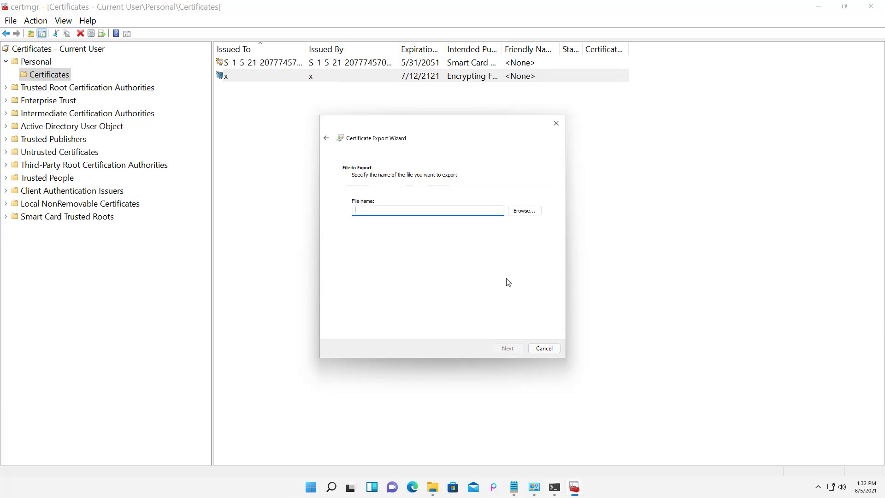
Save the export as 'certificate backup.pfx' on the Desktop and finish the wizard.
{"action": "left_click", "coordinate": [517, 215]}
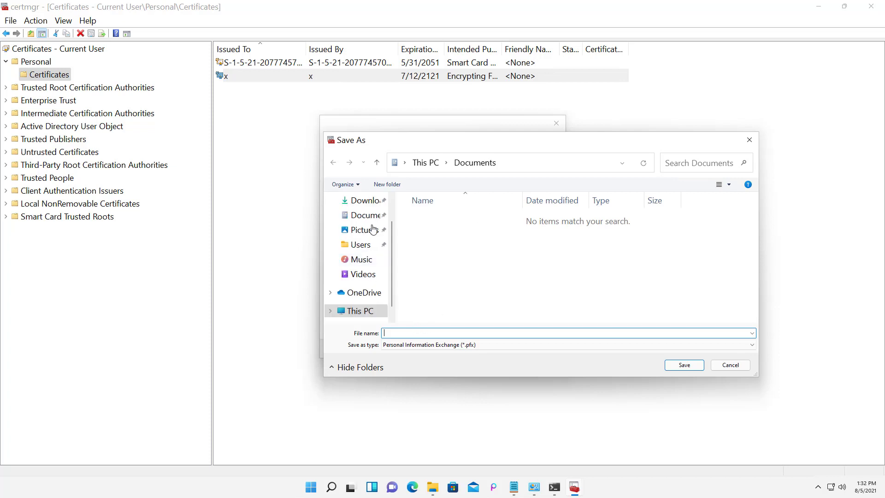
{"action": "scroll", "coordinate": [369, 207], "scroll_direction": "up", "scroll_amount": 1}
{"action": "left_click", "coordinate": [368, 220]}
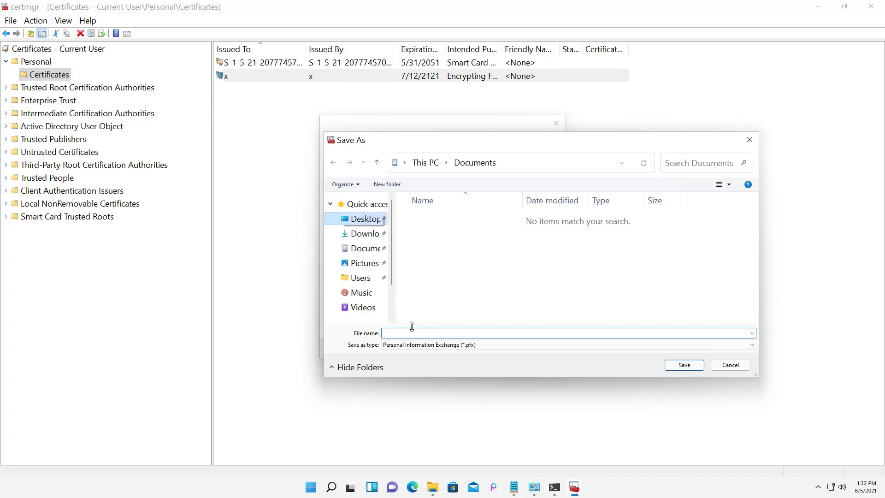
{"action": "left_click", "coordinate": [410, 332]}
{"action": "type", "text": "ce"}
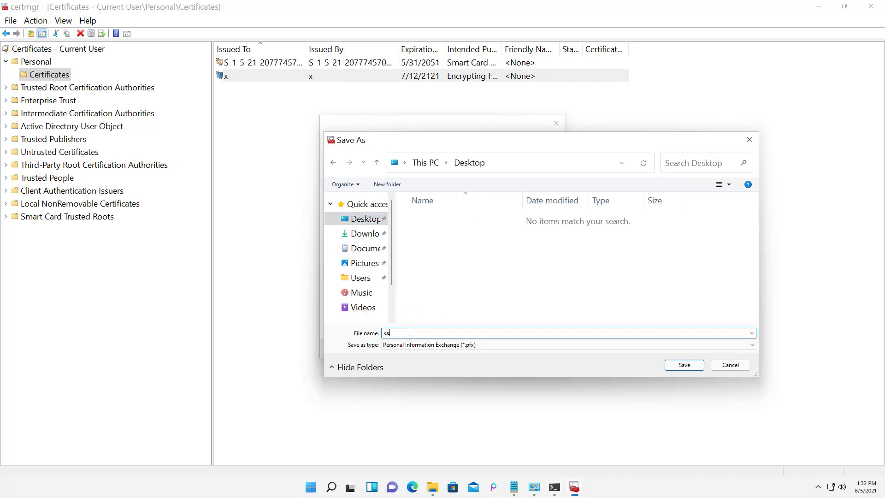
{"action": "type", "text": "rtificate backup"}
{"action": "left_click", "coordinate": [699, 369]}
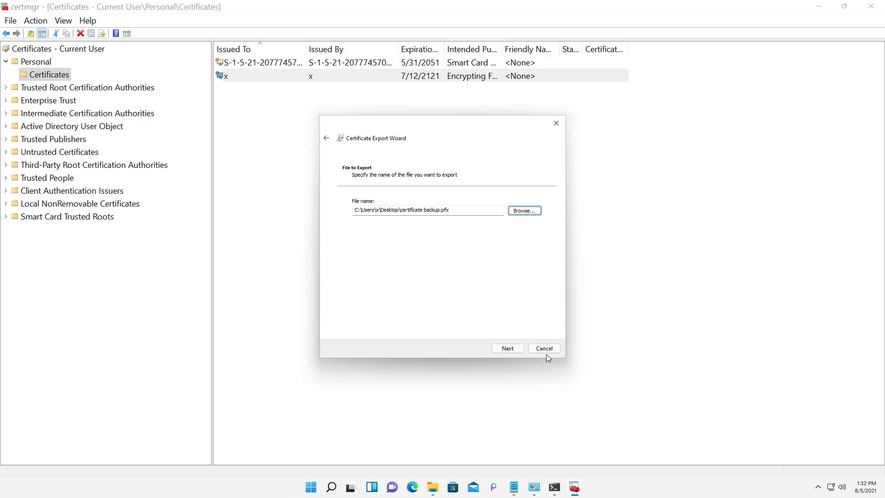
{"action": "left_click", "coordinate": [507, 349]}
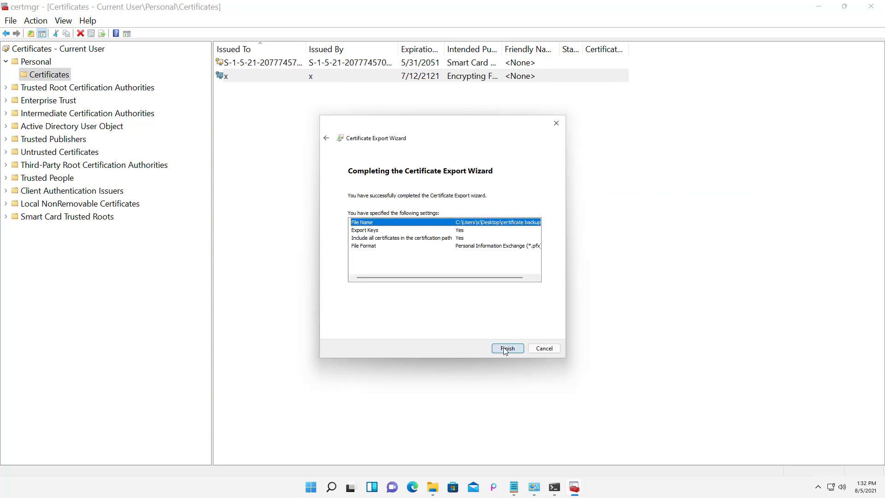
{"action": "left_click", "coordinate": [505, 349]}
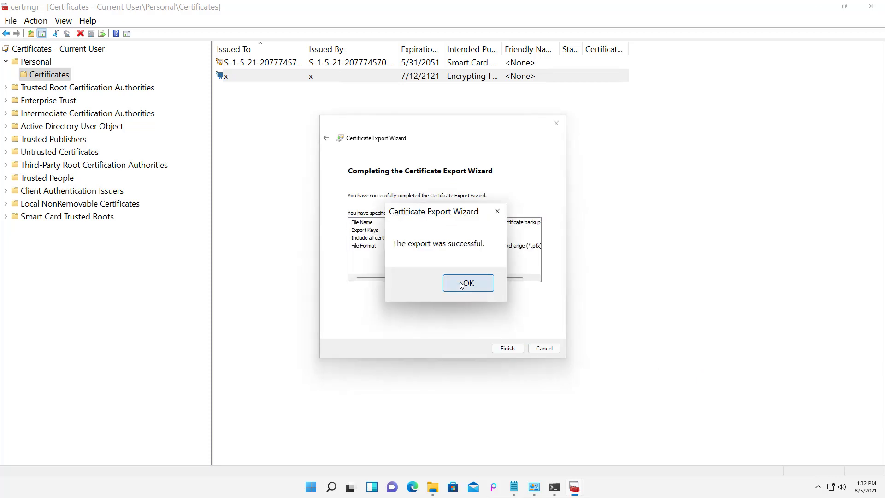